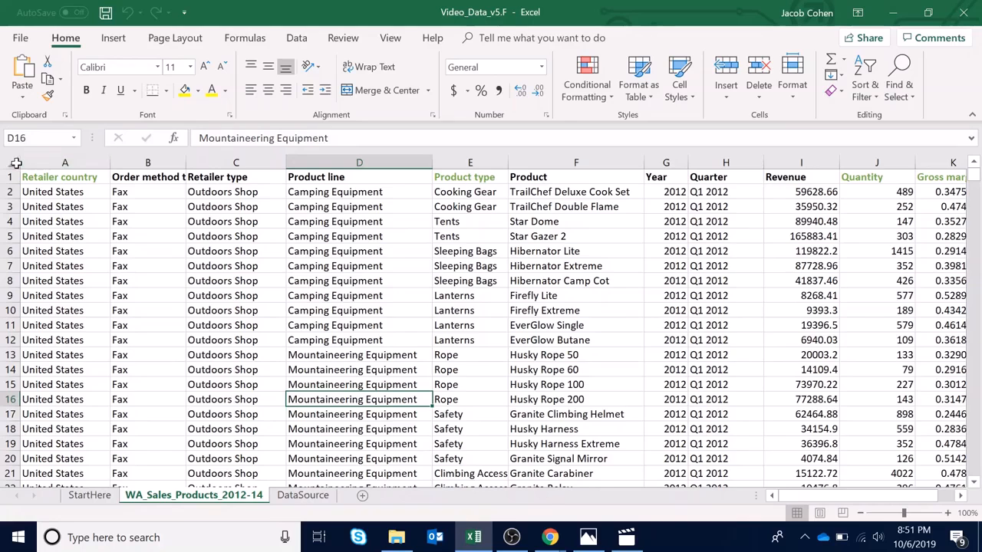
- Create a PivotTable on a new worksheet from all the data in the WA_Sales_Products_2012-14 sheet
left_click(15, 164)
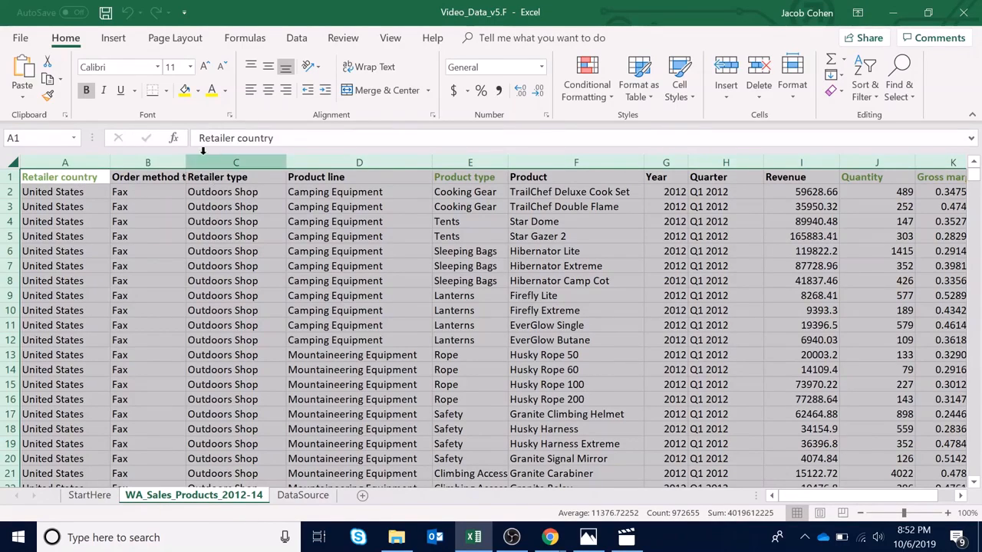
left_click(113, 40)
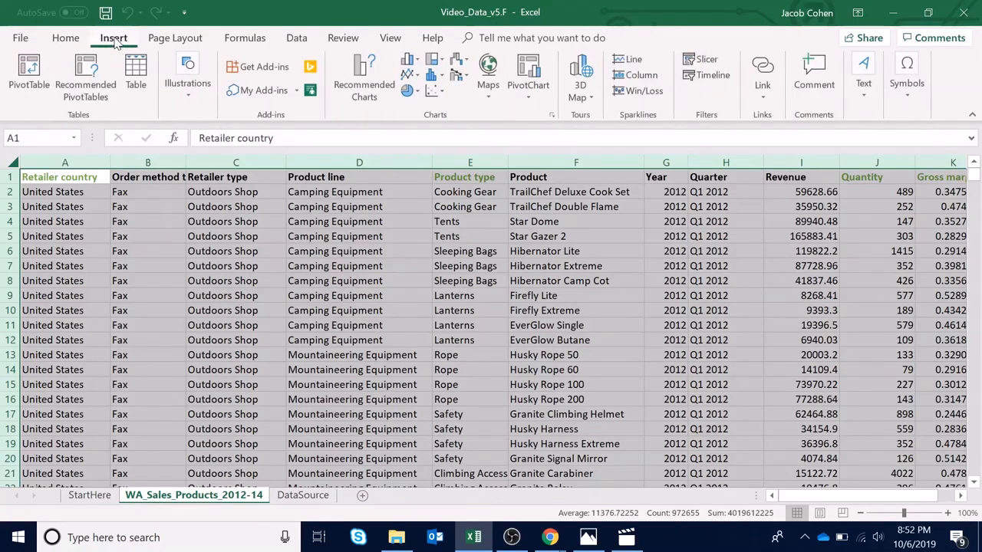
left_click(32, 69)
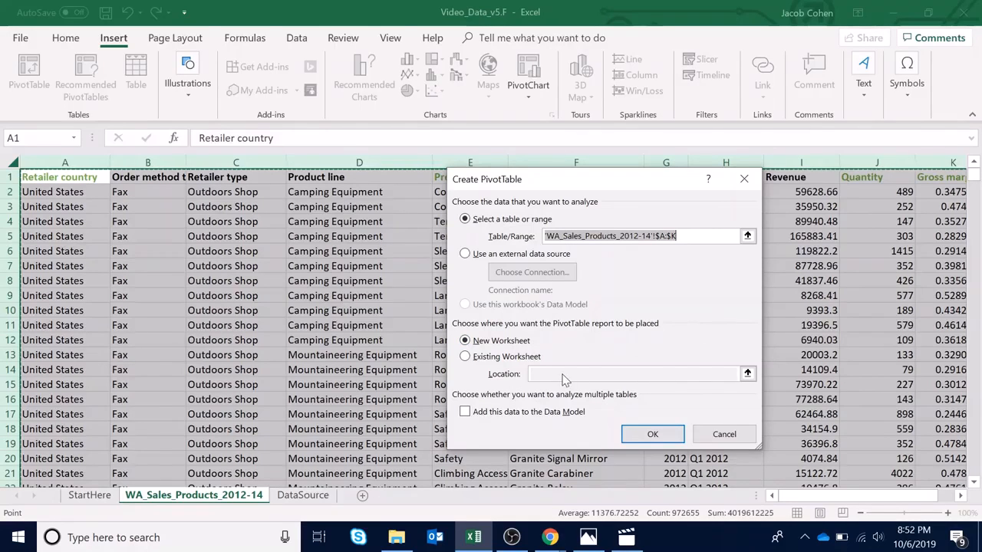
left_click(655, 436)
left_click(653, 435)
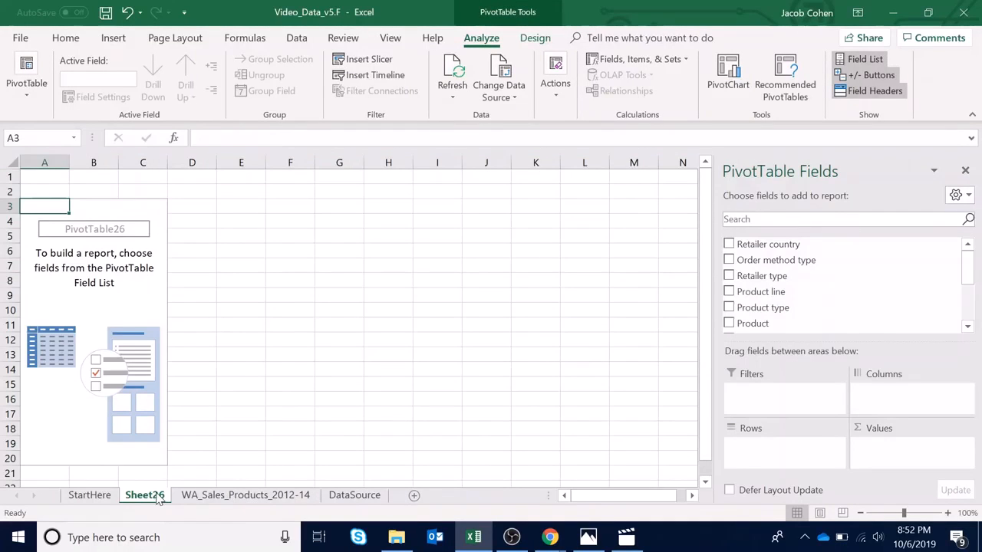
- Rename the new PivotTable worksheet as utube
right_click(157, 497)
left_click(200, 357)
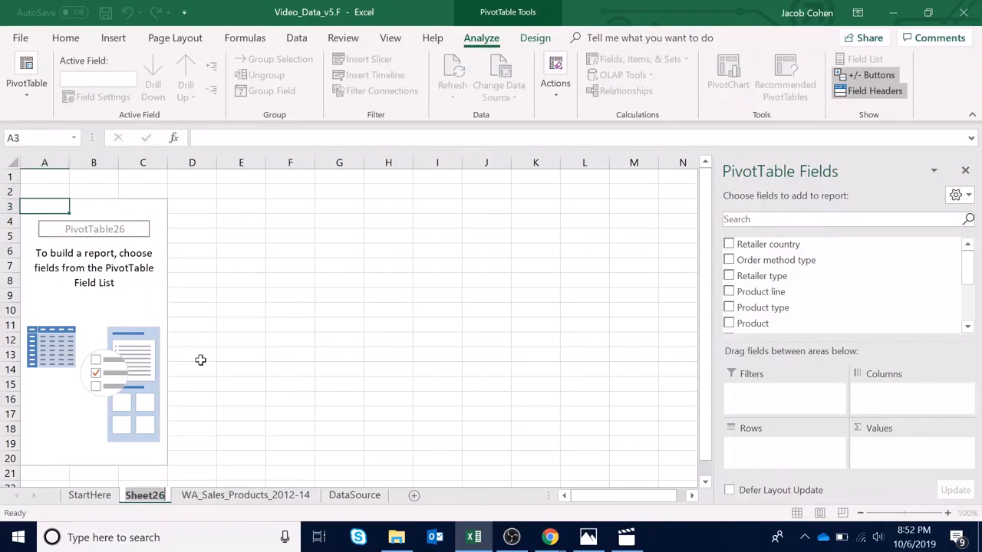
type("Youtube")
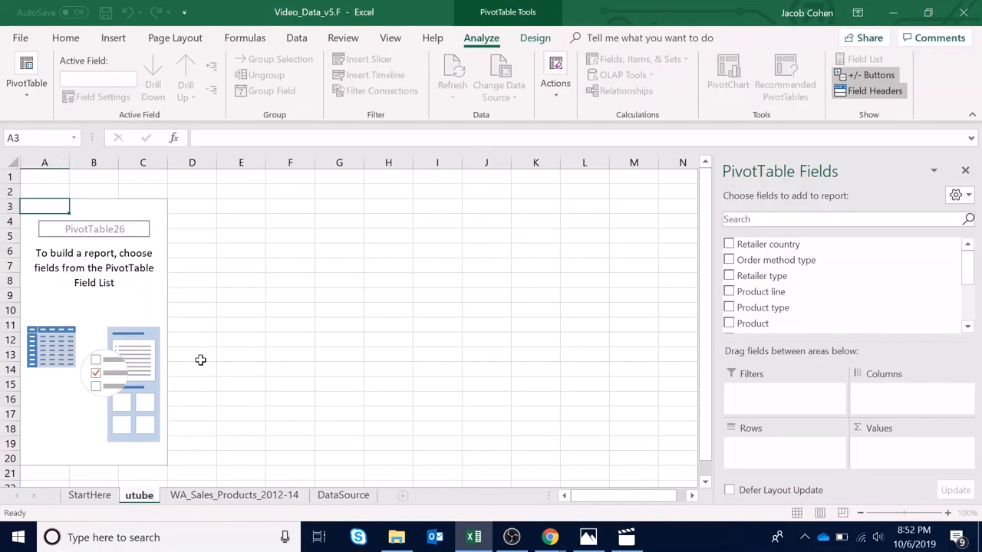
key("Return")
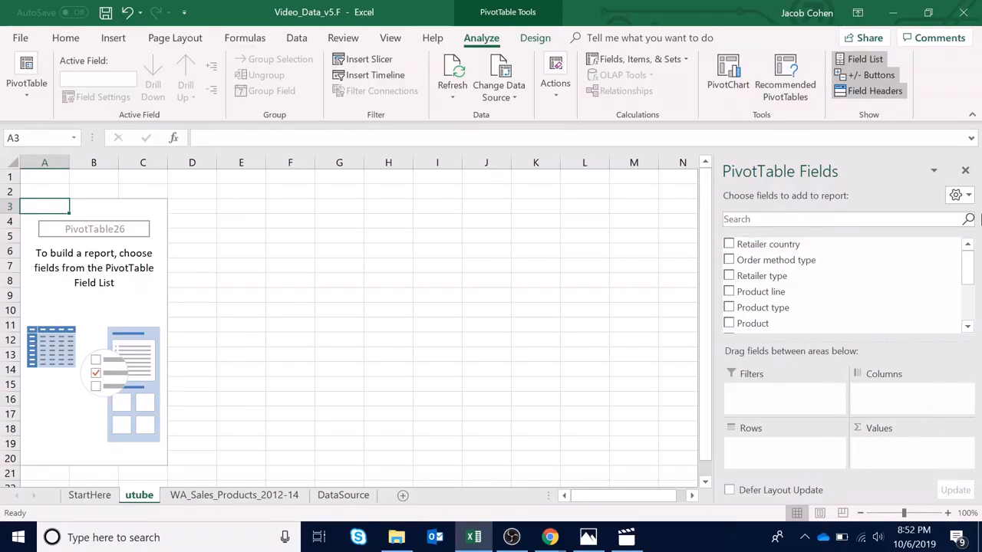
- Hide the PivotTable field list and show it again
left_click(965, 172)
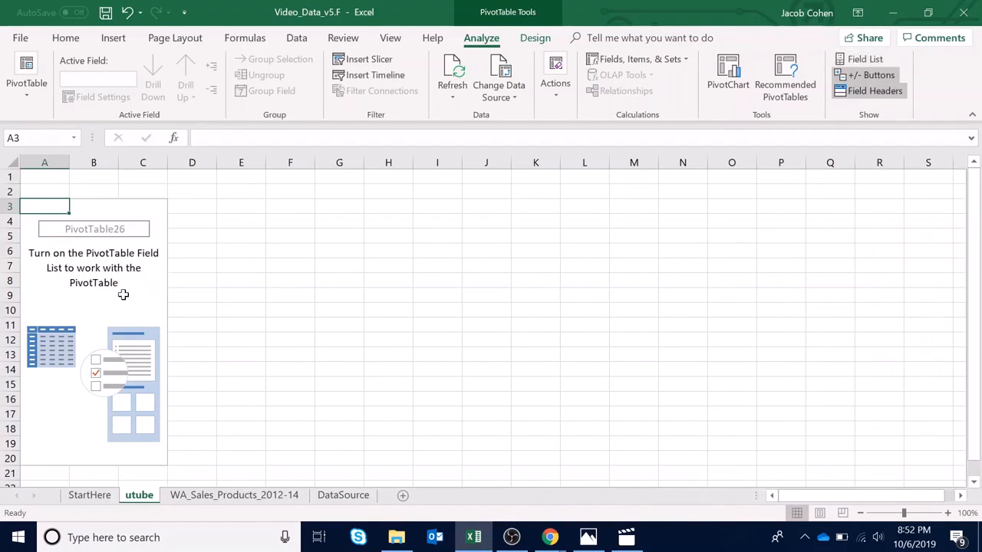
right_click(100, 313)
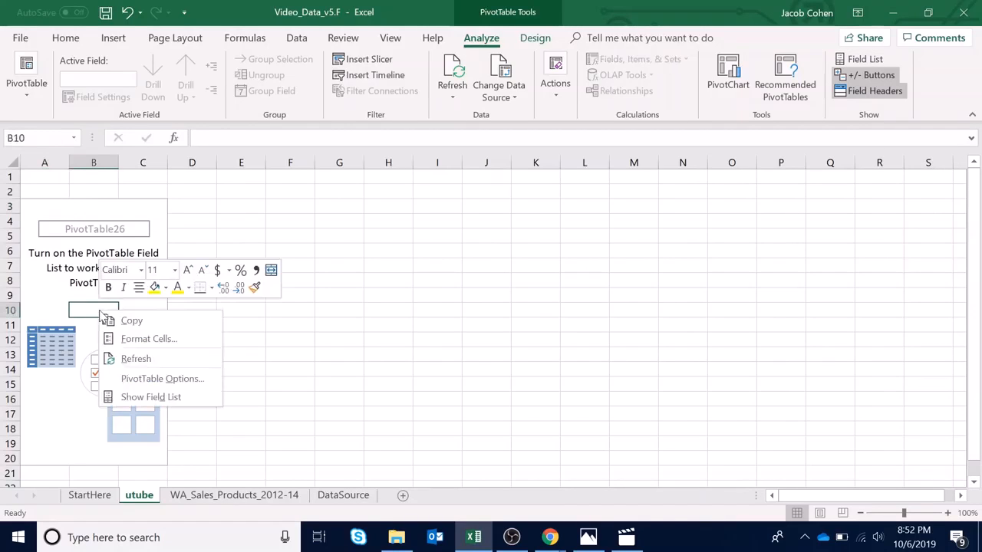
left_click(181, 396)
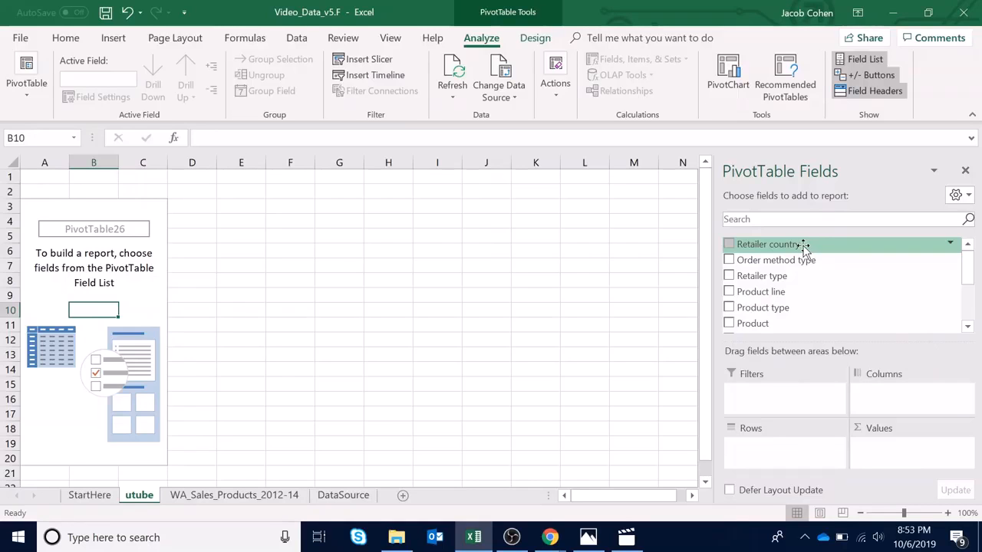
- Lay out the PivotTable with Retailer country as columns and Product type as rows, and look through the row labels
left_click_drag(802, 247, 903, 404)
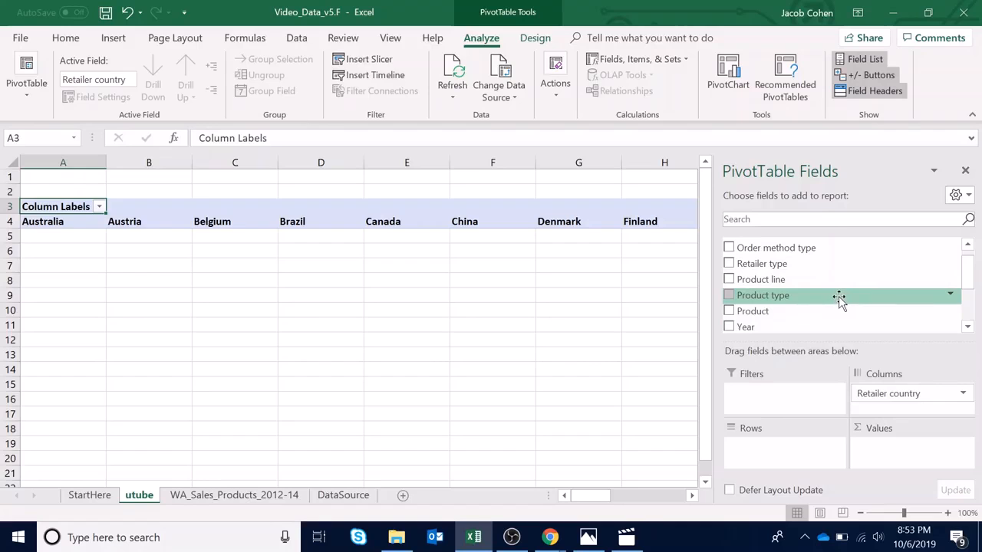
left_click_drag(839, 299, 755, 460)
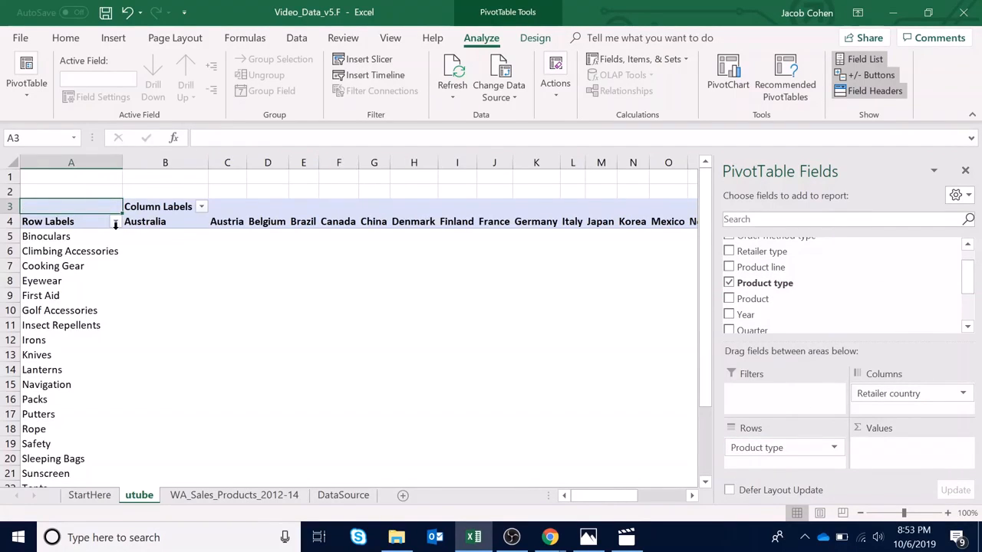
scroll(98, 241, "down", 2)
scroll(89, 256, "up", 2)
scroll(92, 261, "down", 4)
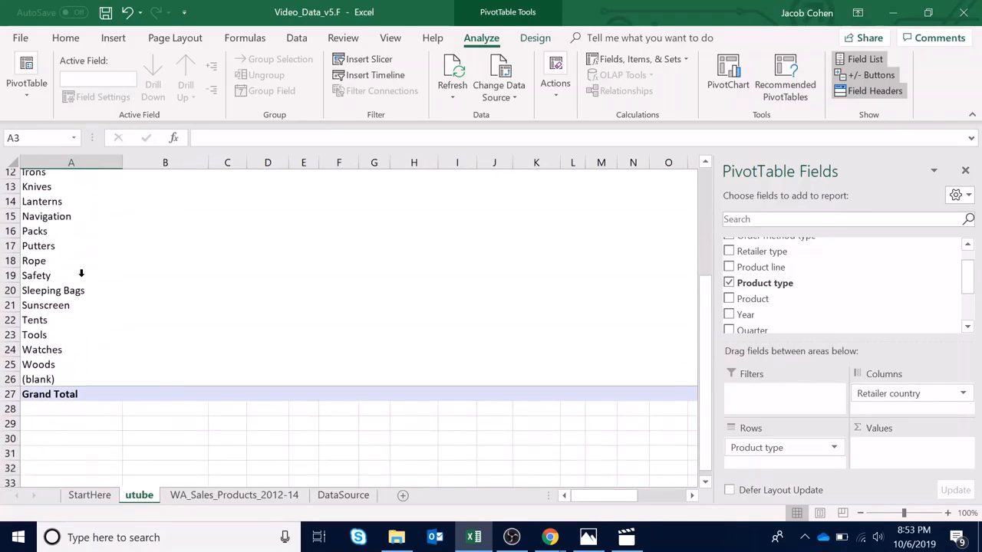
scroll(80, 273, "up", 3)
- Add Quantity and Gross margin to the PivotTable as value fields
scroll(868, 294, "down", 2)
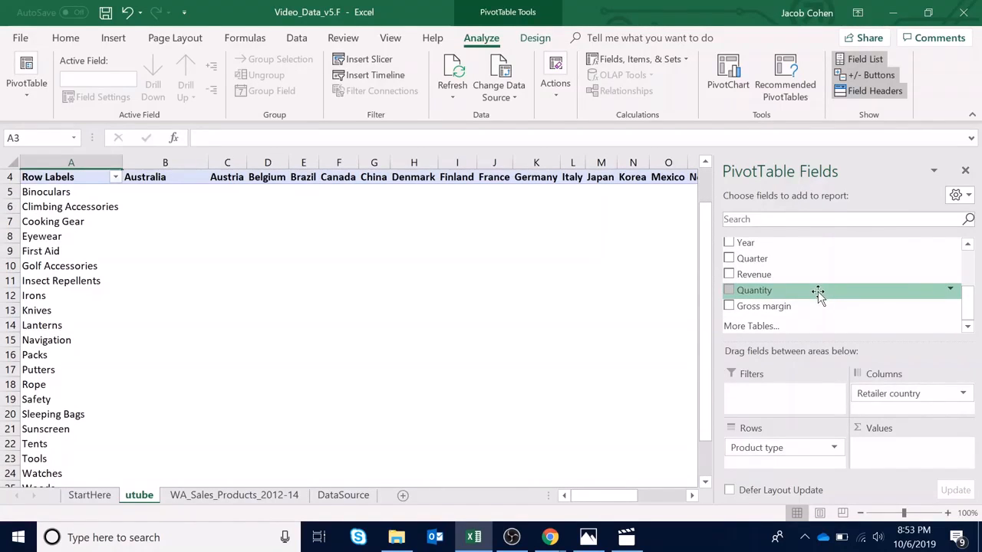
left_click_drag(812, 292, 903, 456)
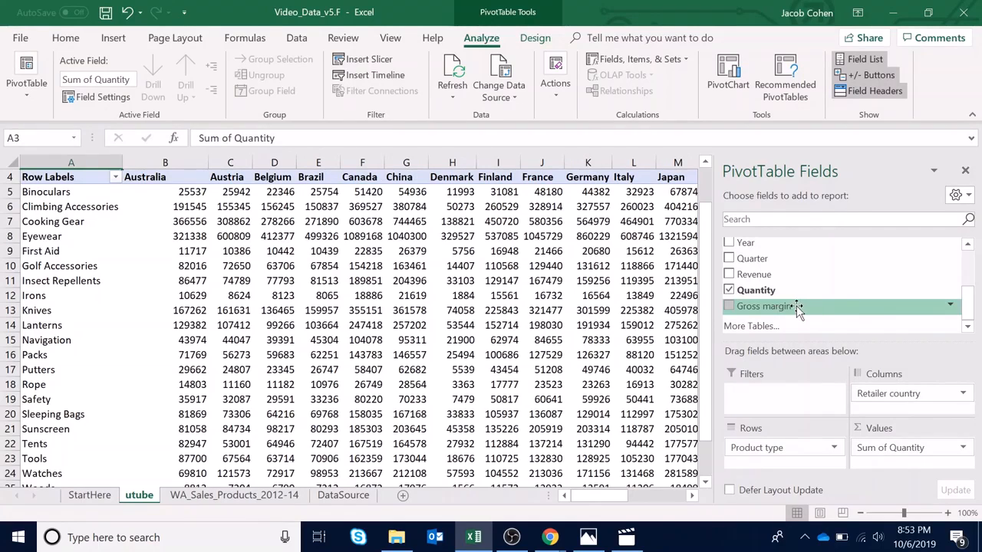
left_click_drag(797, 307, 878, 465)
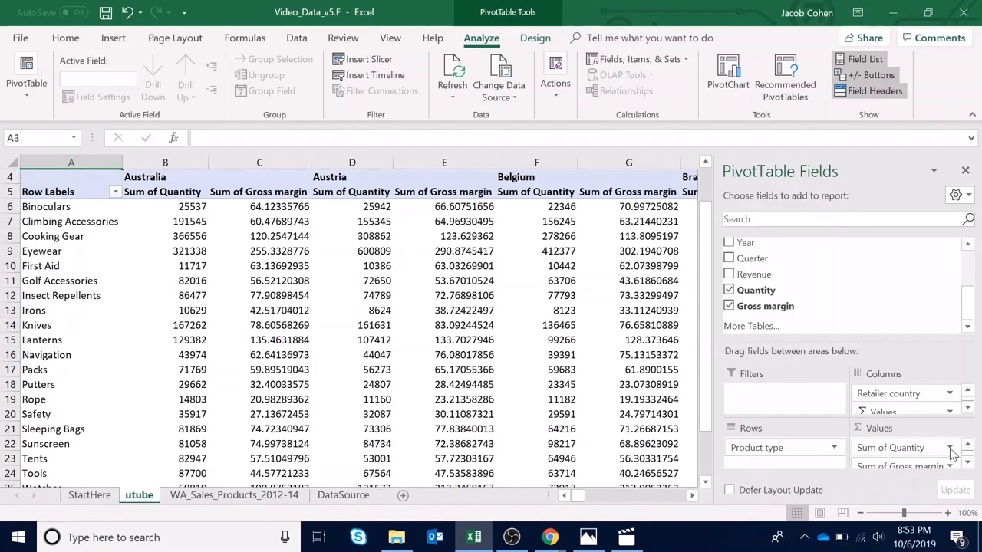
- Summarize the Quantity value field by Average and format it as Number with 2 decimal places
left_click(950, 449)
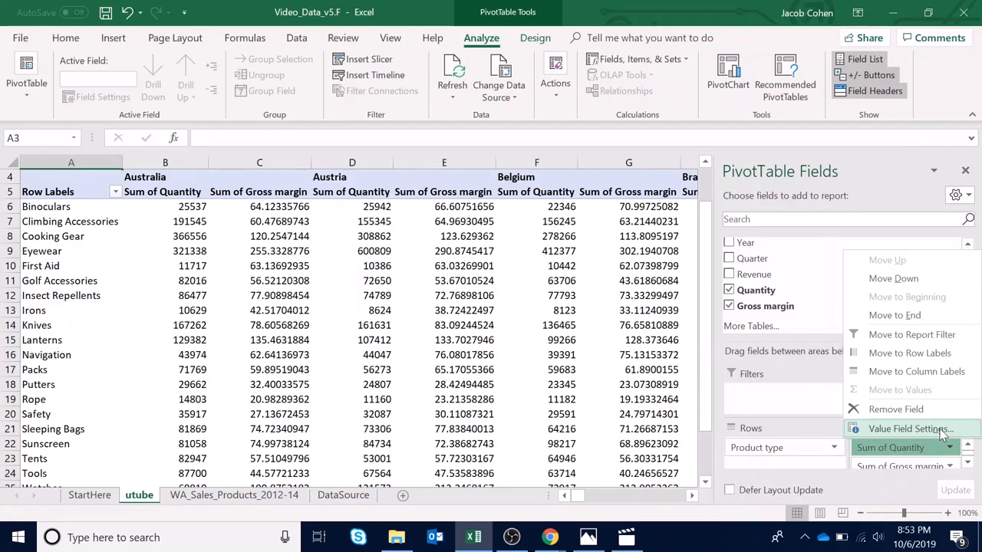
left_click(940, 430)
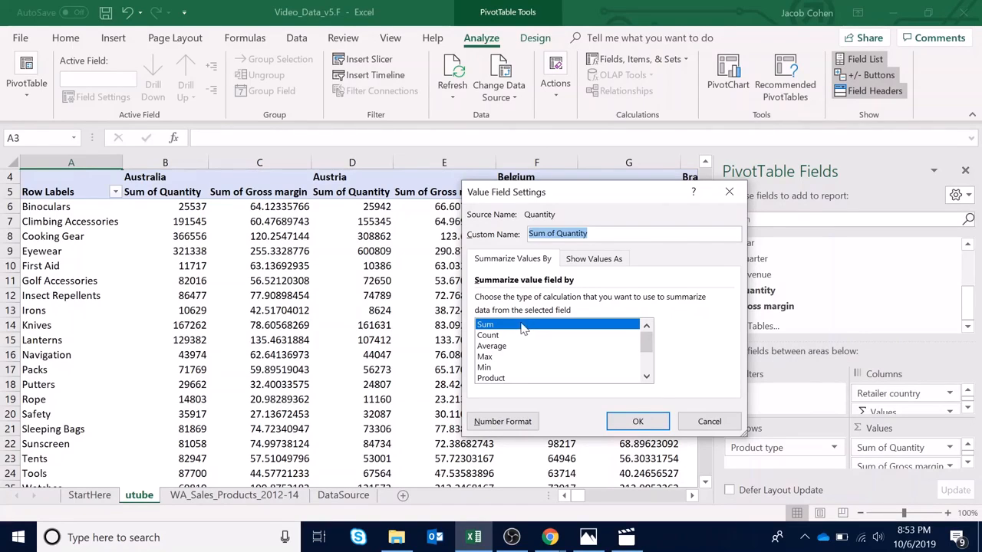
left_click(507, 347)
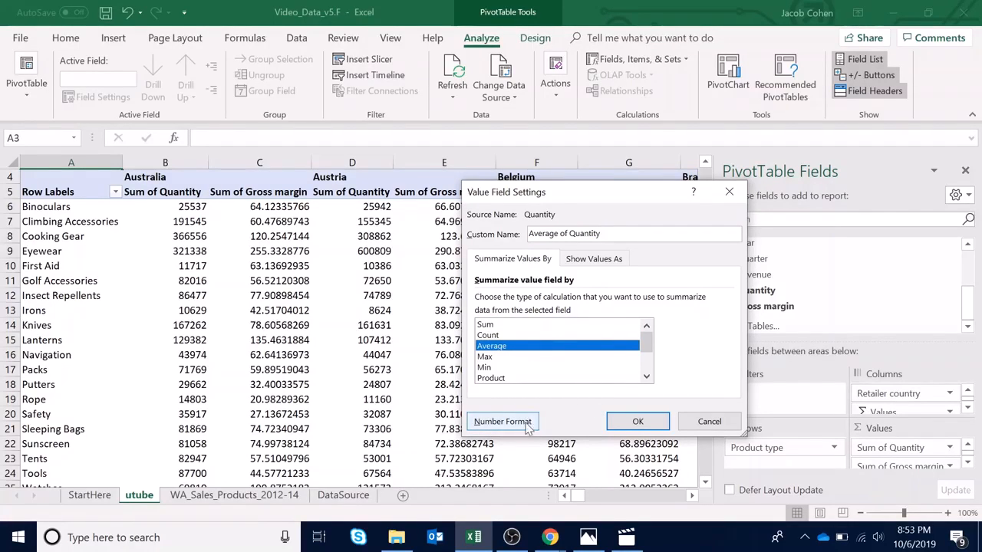
left_click(502, 422)
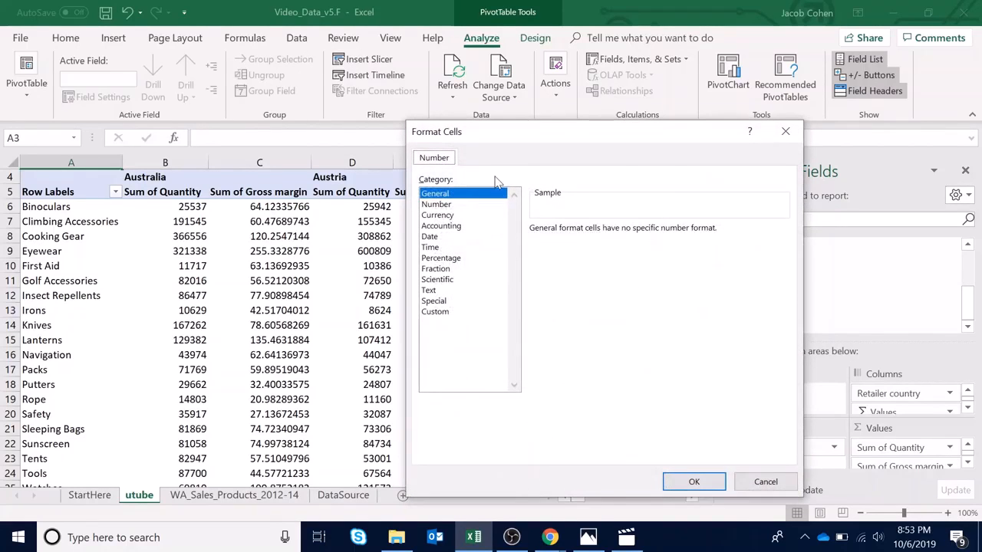
left_click(443, 204)
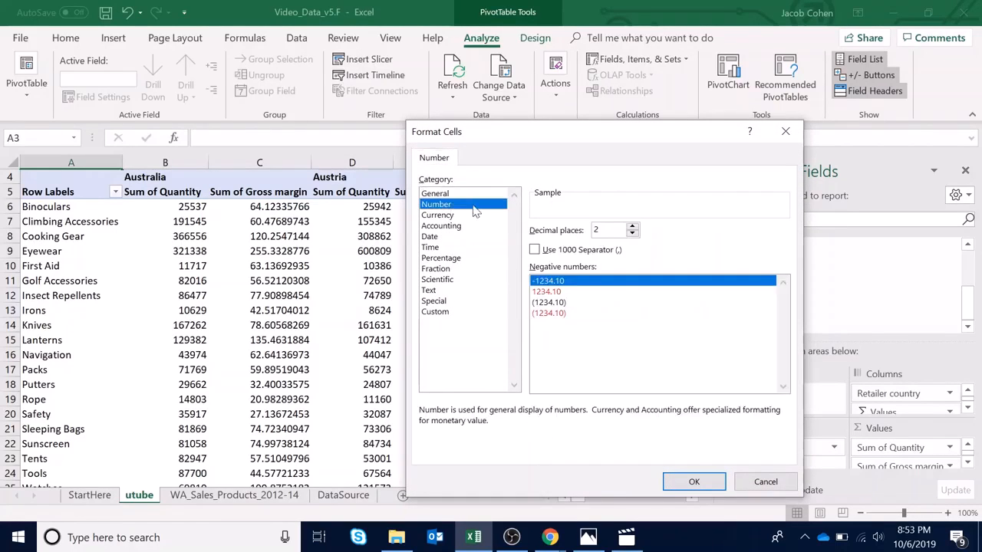
left_click(632, 227)
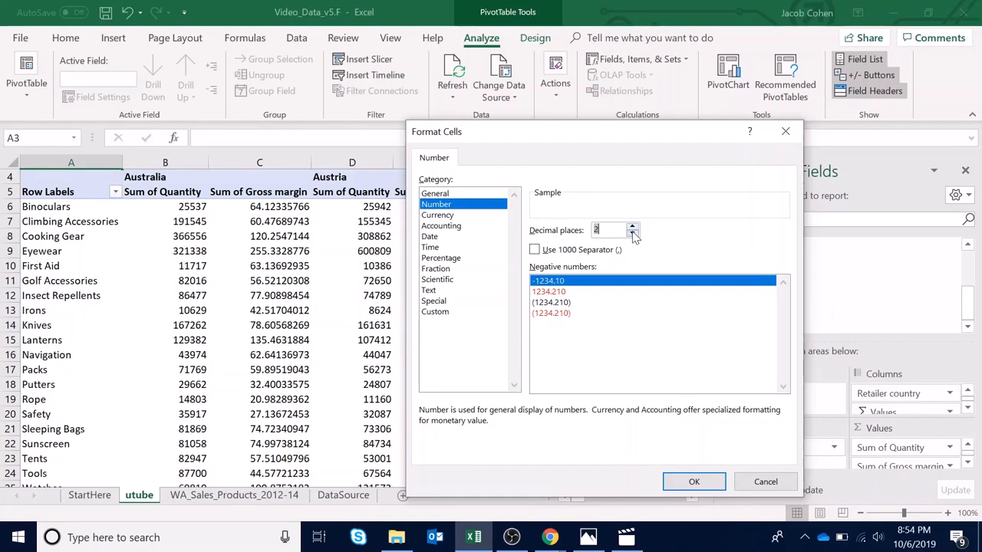
left_click(694, 482)
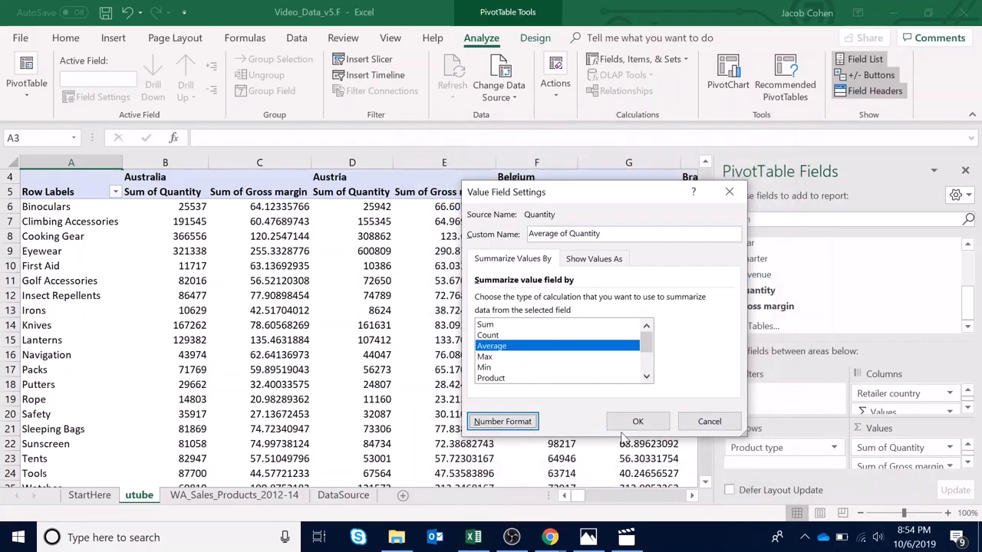
left_click(637, 422)
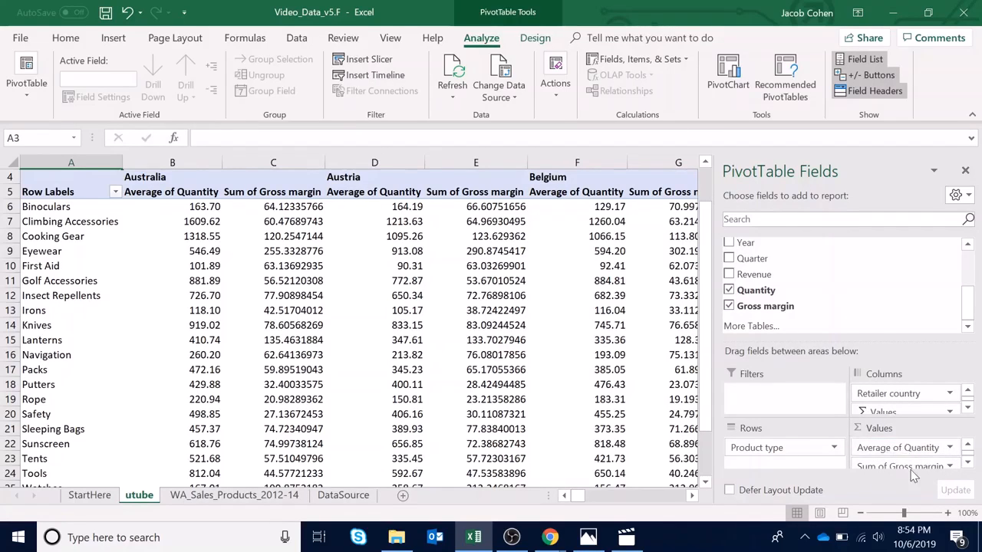
- Summarize the Gross margin value field by Average and apply the Number format to it
scroll(905, 456, "down", 1)
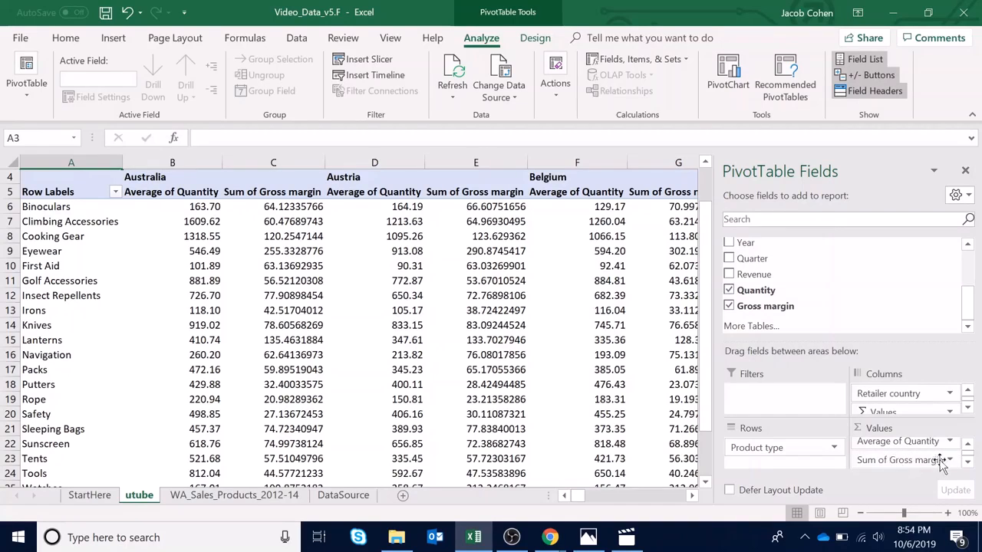
left_click(950, 460)
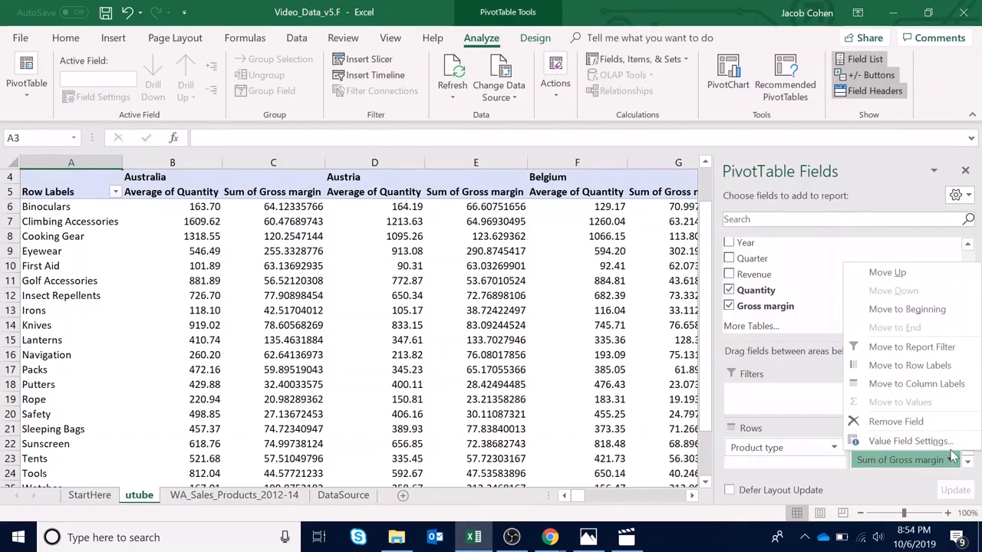
left_click(909, 442)
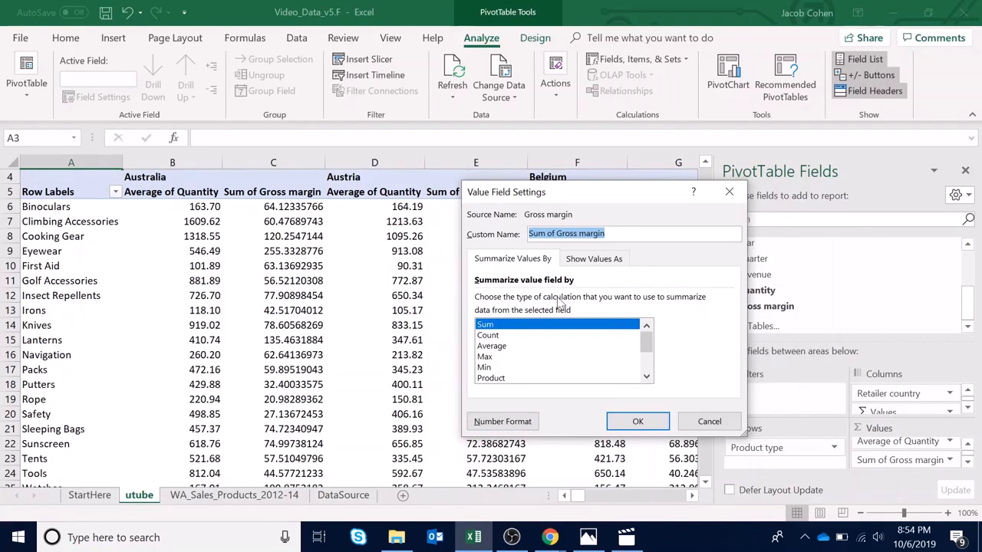
left_click(519, 347)
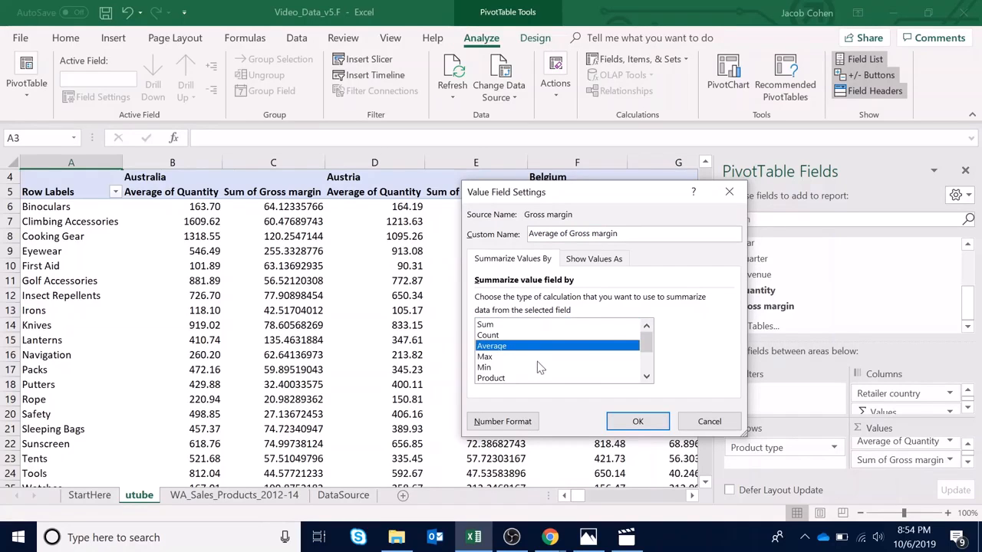
left_click(503, 423)
left_click(458, 206)
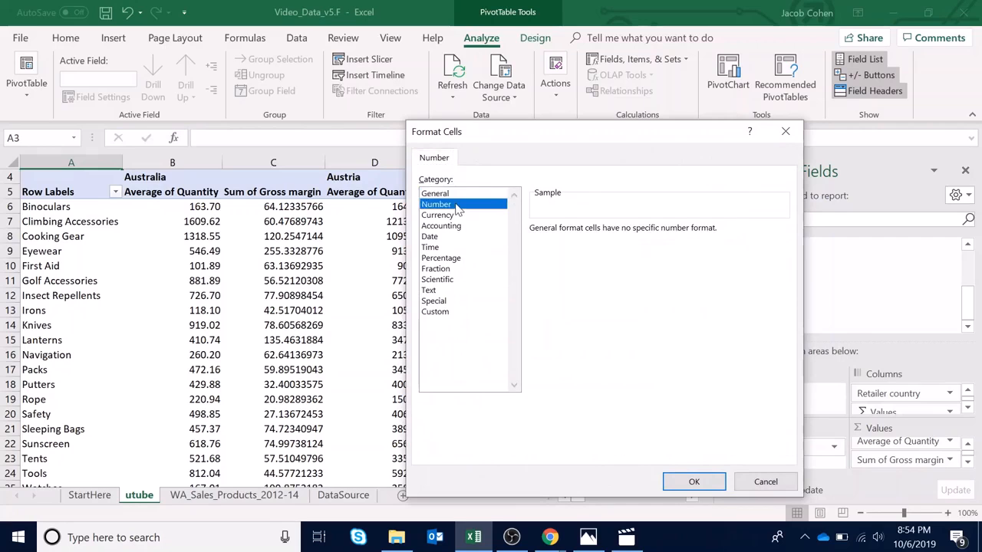
left_click(694, 482)
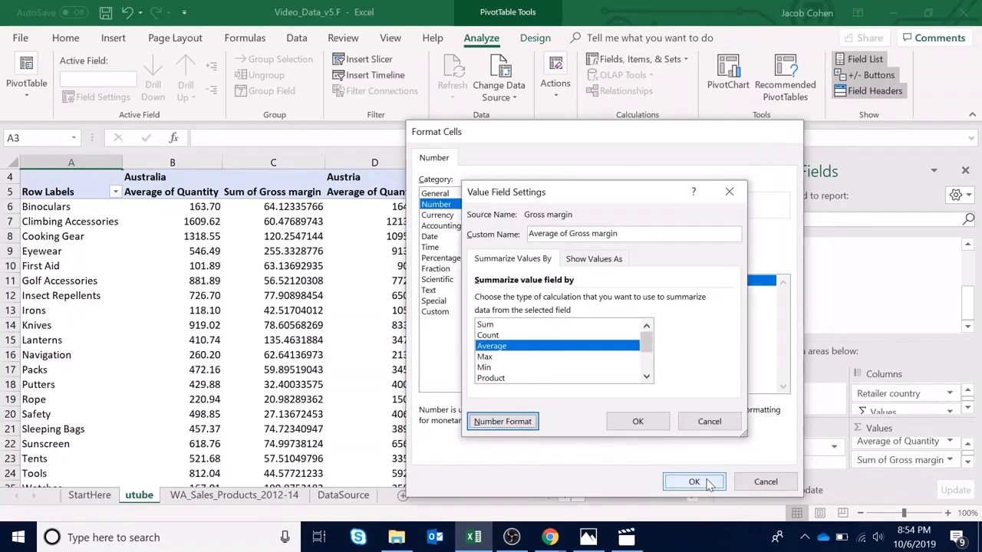
left_click(638, 421)
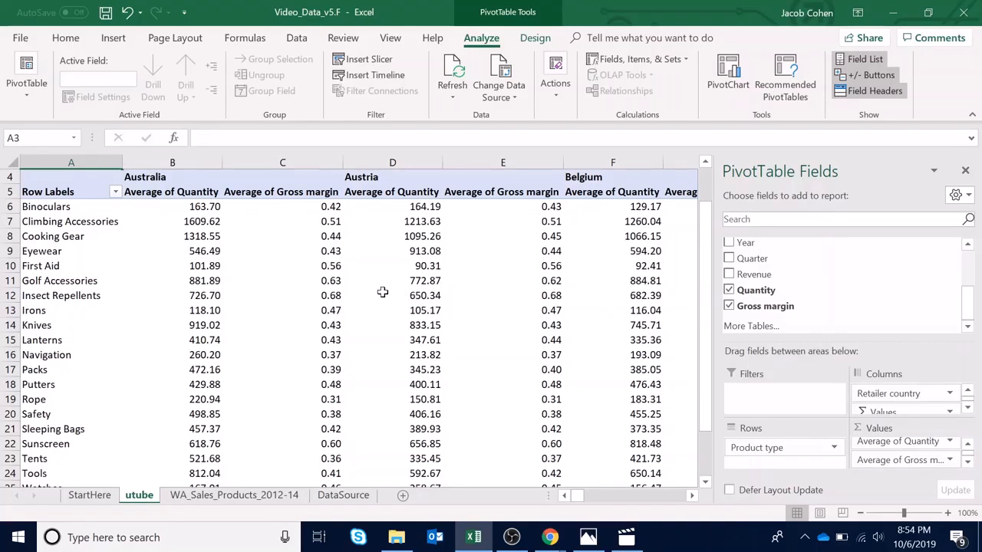
- Filter the PivotTable's column labels to show only the retailer countries Denmark and Mexico
scroll(398, 299, "up", 1)
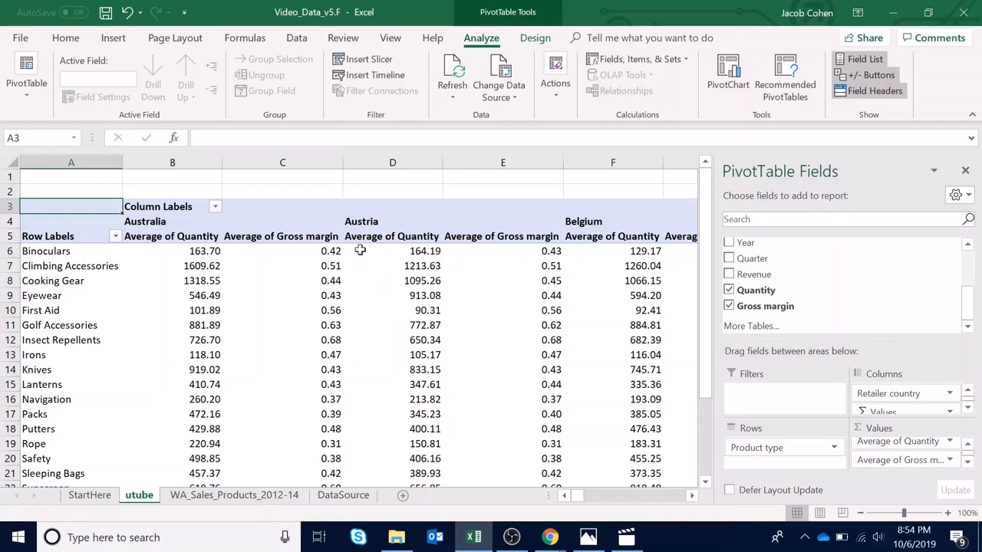
left_click(180, 207)
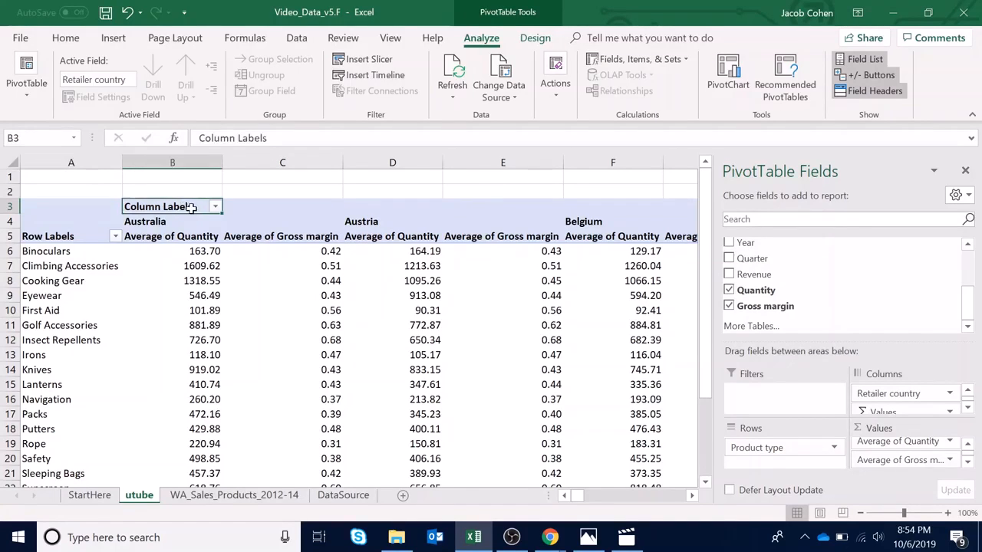
left_click(216, 207)
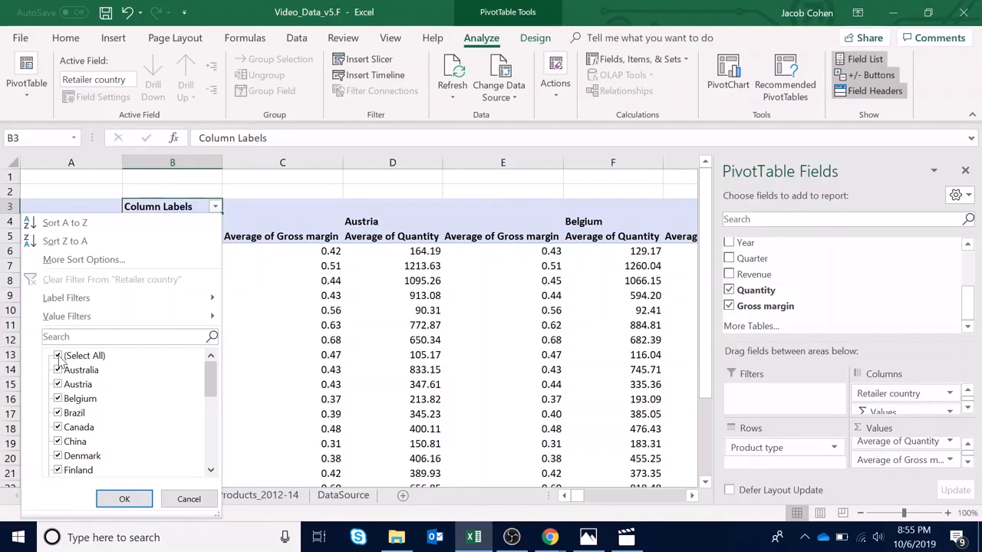
left_click(59, 357)
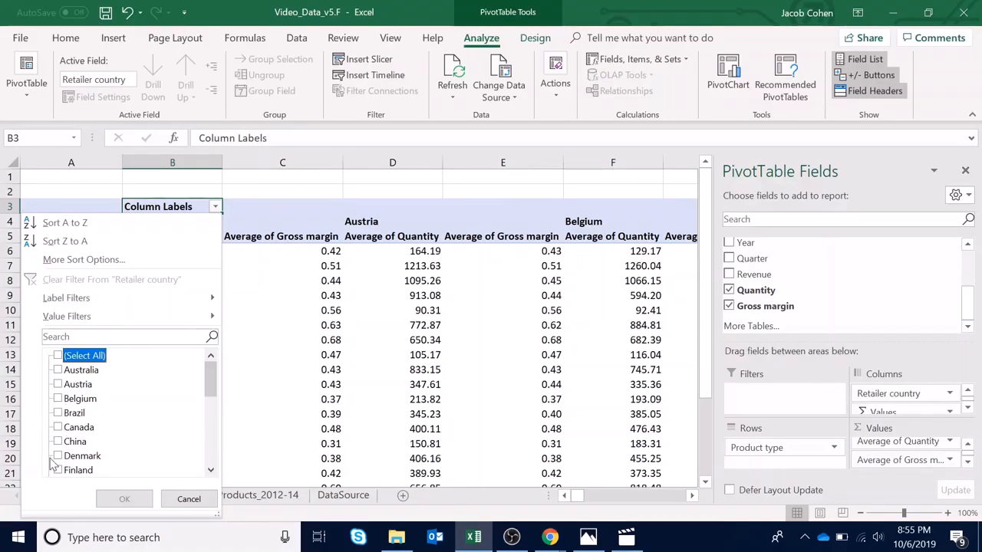
left_click(57, 457)
scroll(69, 445, "down", 2)
left_click(58, 470)
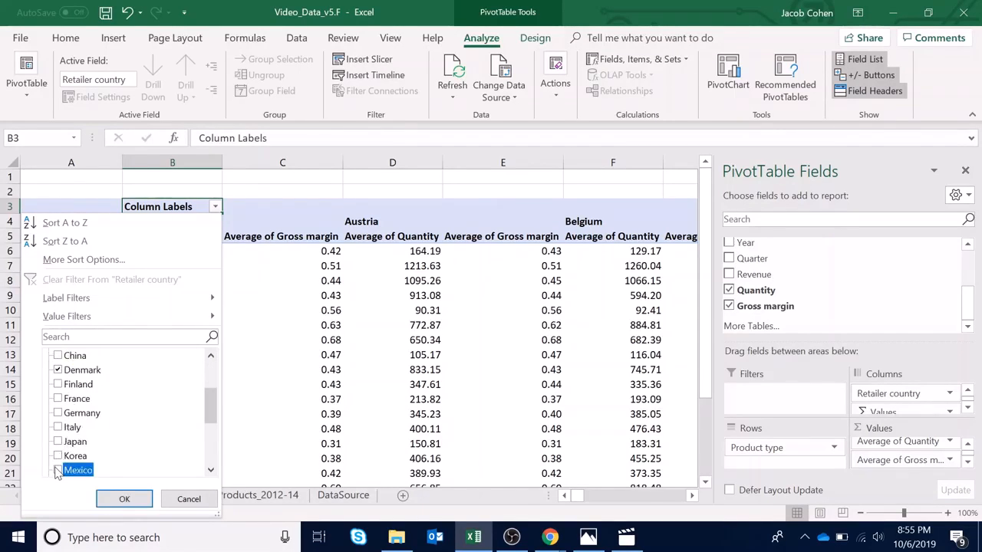
left_click(124, 499)
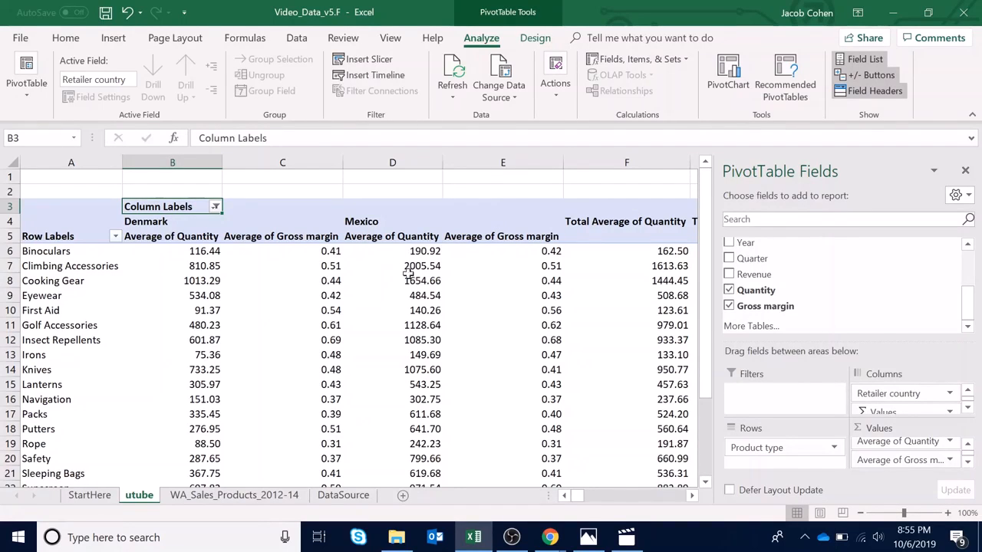
- Start inserting a chart from the PivotTable and choose a Combo chart of the Custom Combination type
mouse_move(398, 286)
left_click(114, 39)
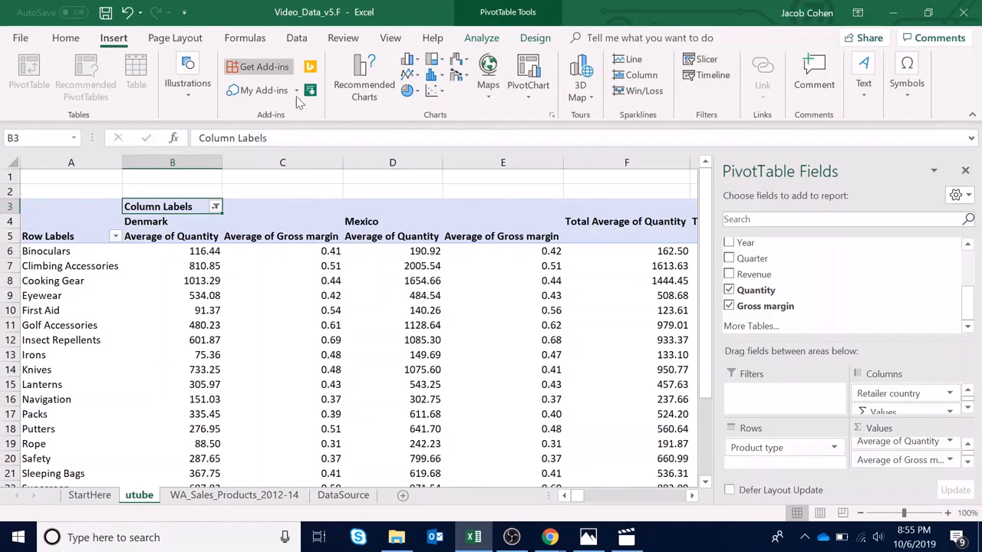
left_click(367, 90)
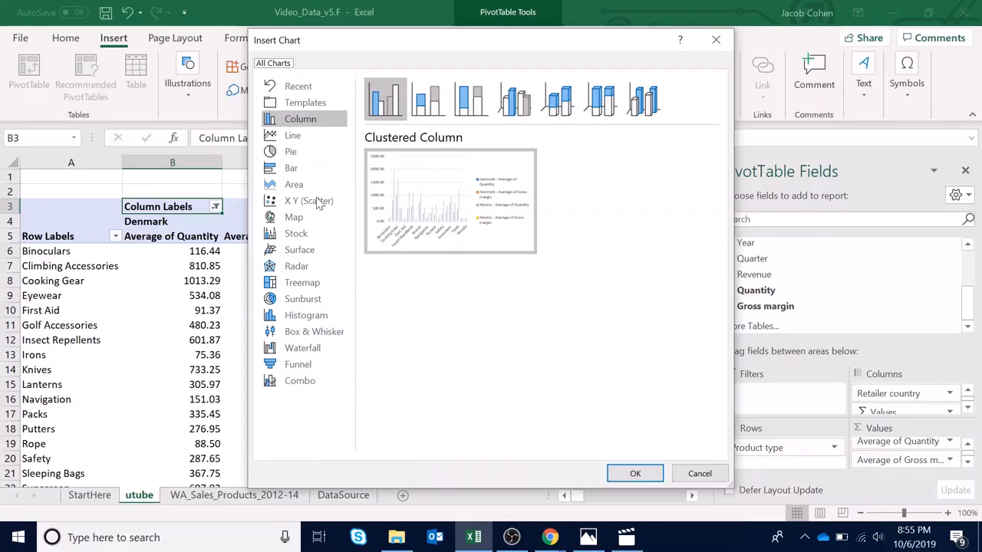
left_click(321, 387)
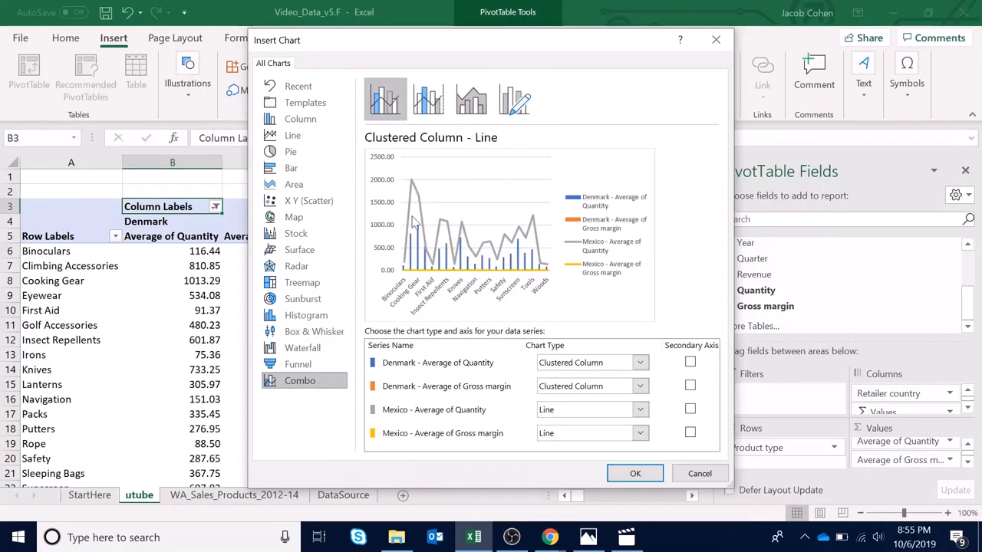
left_click(430, 99)
left_click(485, 105)
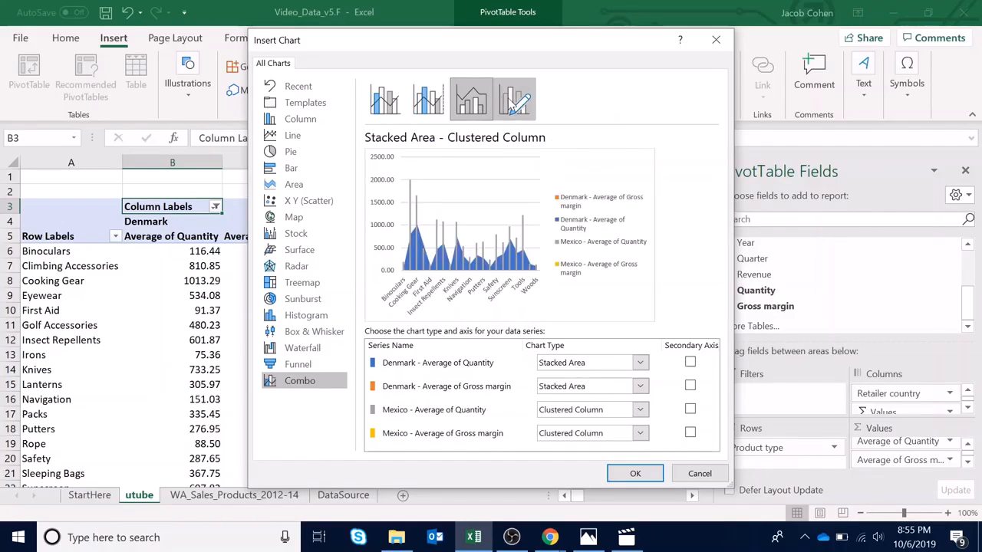
left_click(523, 106)
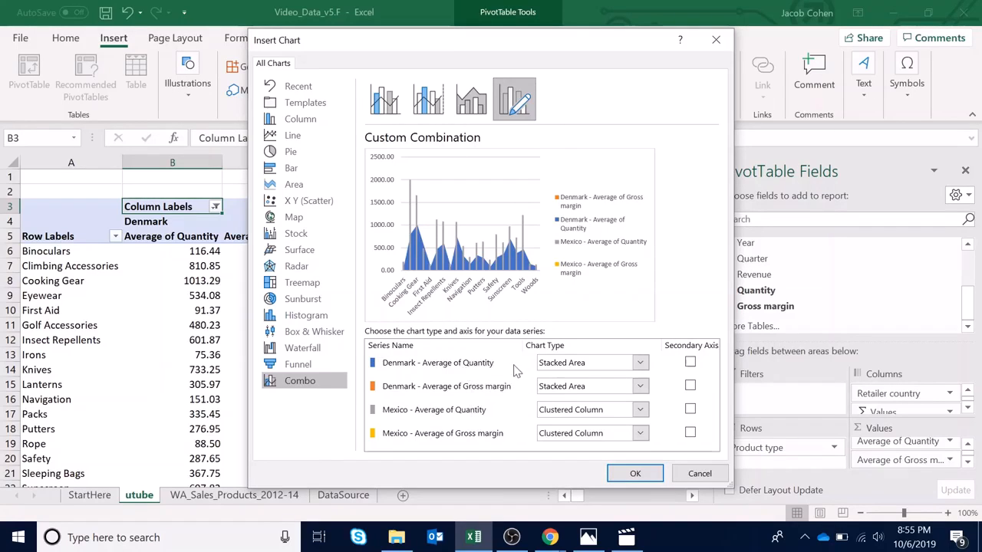
- Set the Denmark - Average of Quantity series to Clustered Column and check the chart type choices for Mexico - Average of Quantity
left_click(574, 365)
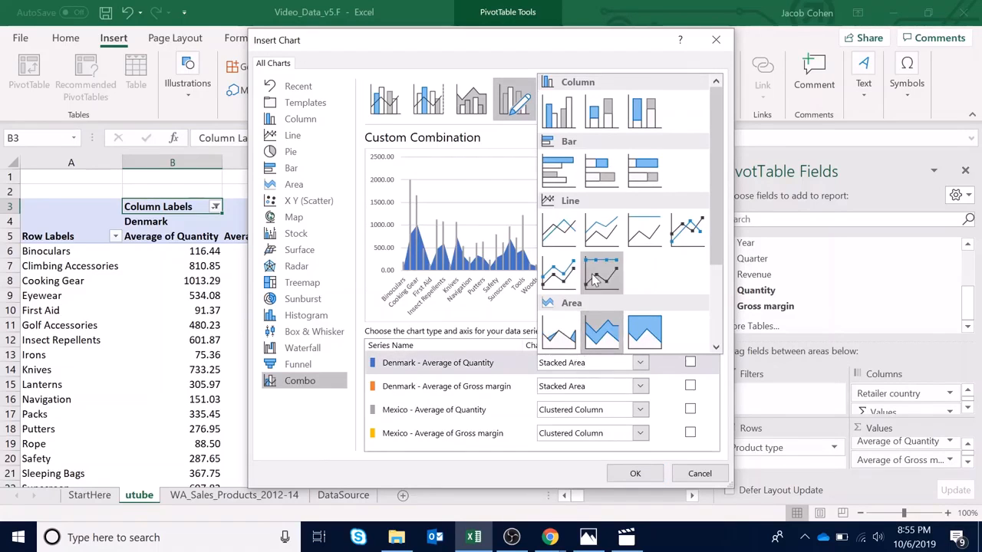
left_click(565, 116)
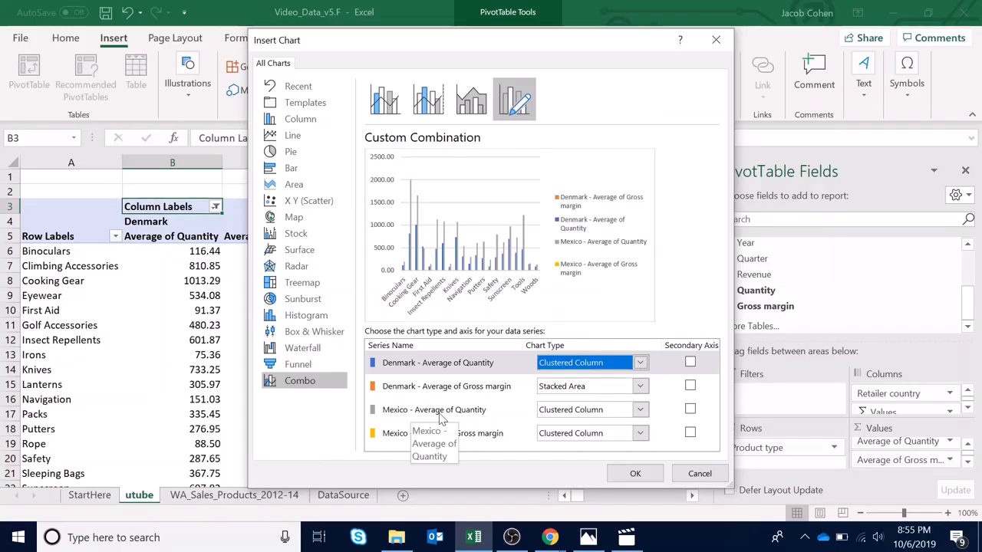
left_click(597, 414)
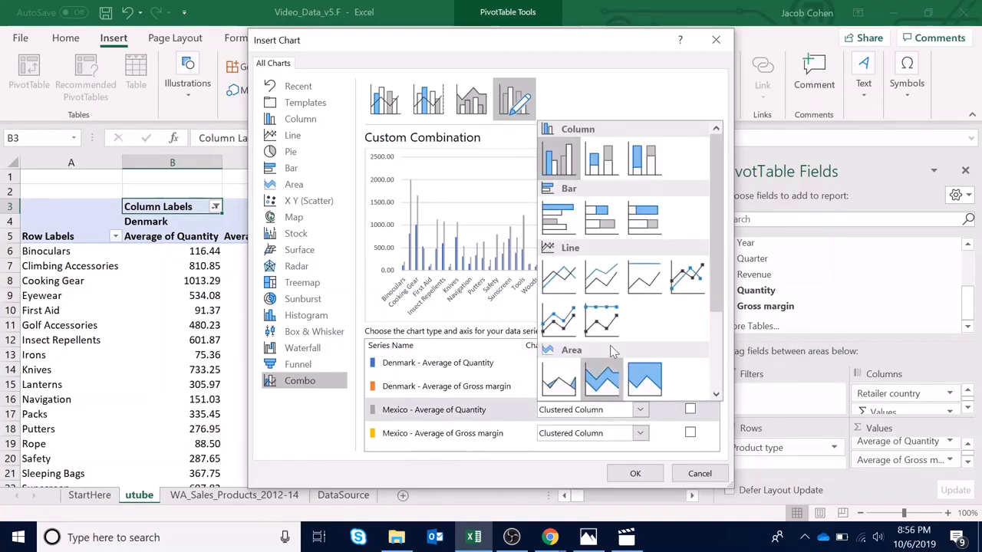
left_click(506, 395)
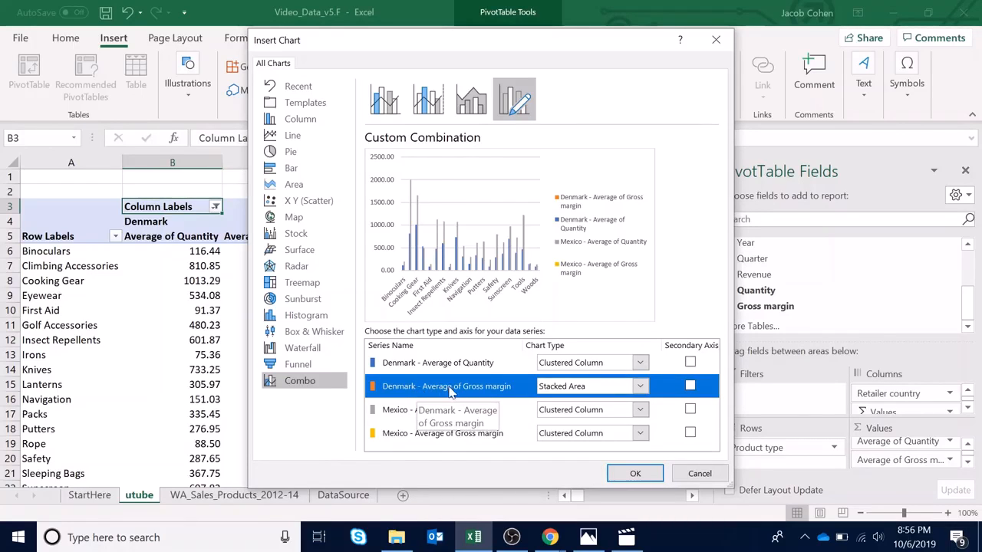
- Set the Average of Gross margin series for both Denmark and Mexico to the Line chart type
left_click(565, 389)
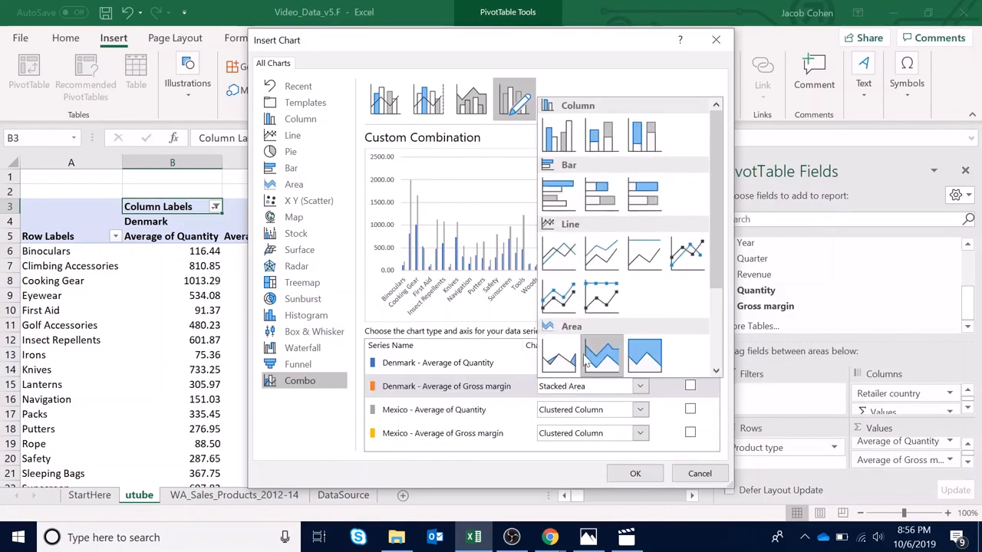
left_click(569, 260)
left_click(592, 433)
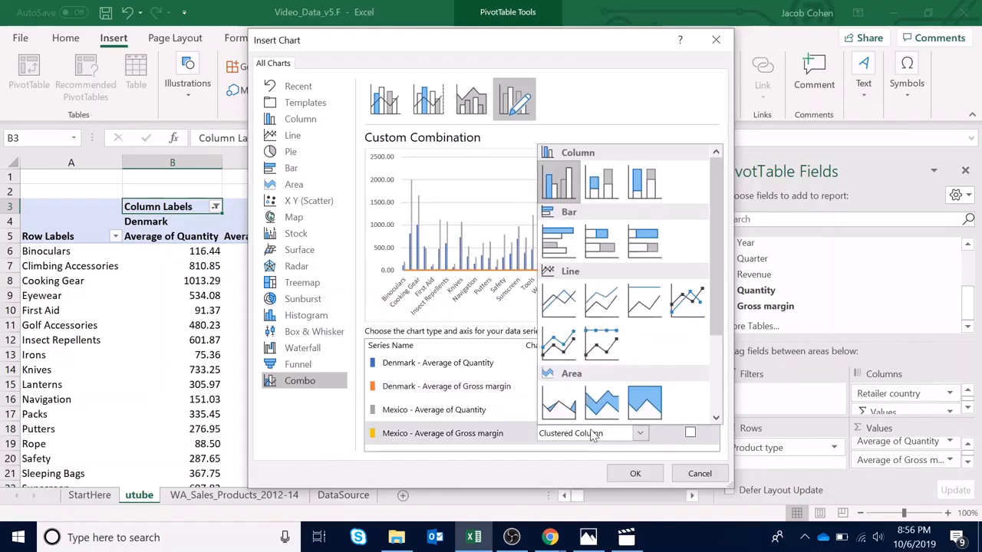
left_click(571, 303)
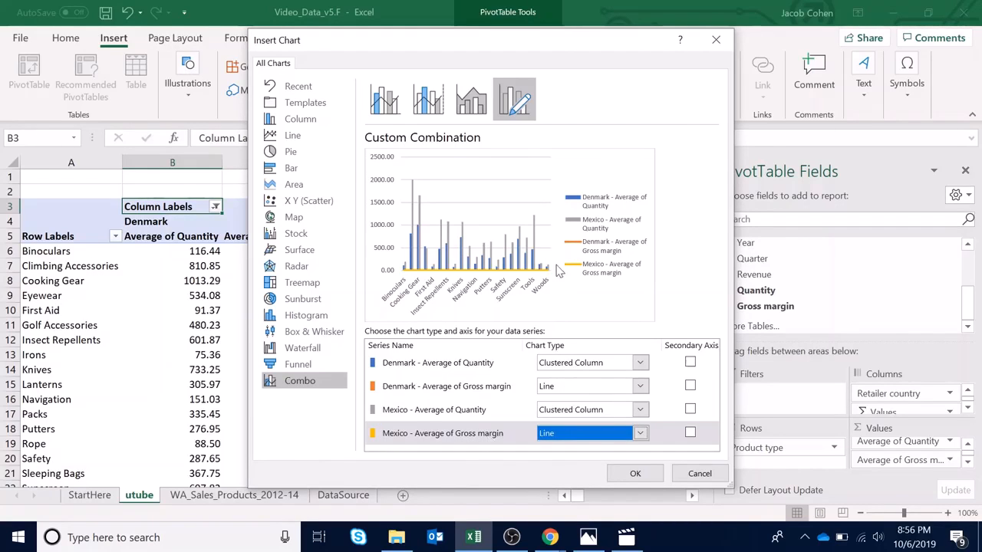
- Plot both Average of Gross margin series on the secondary axis and insert the combo chart
left_click(689, 384)
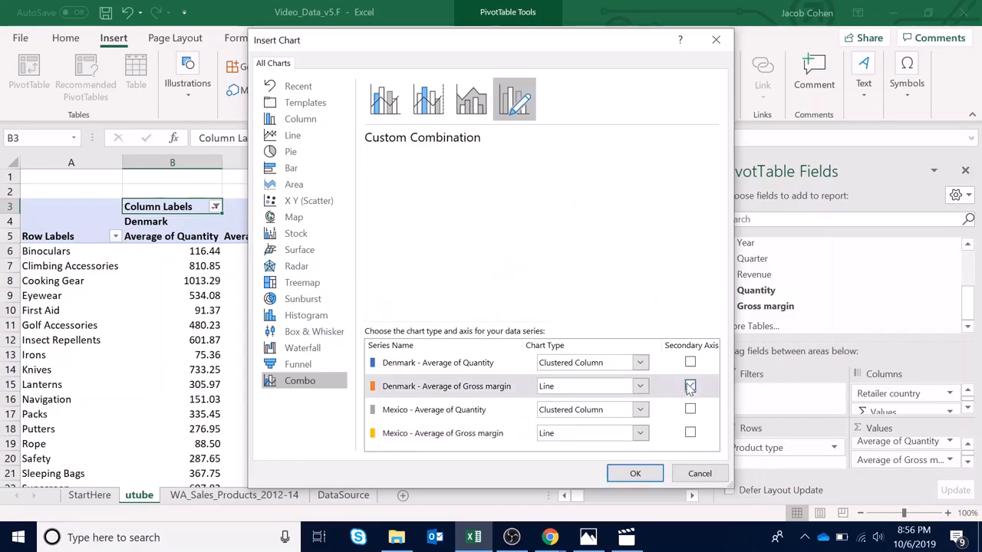
left_click(690, 433)
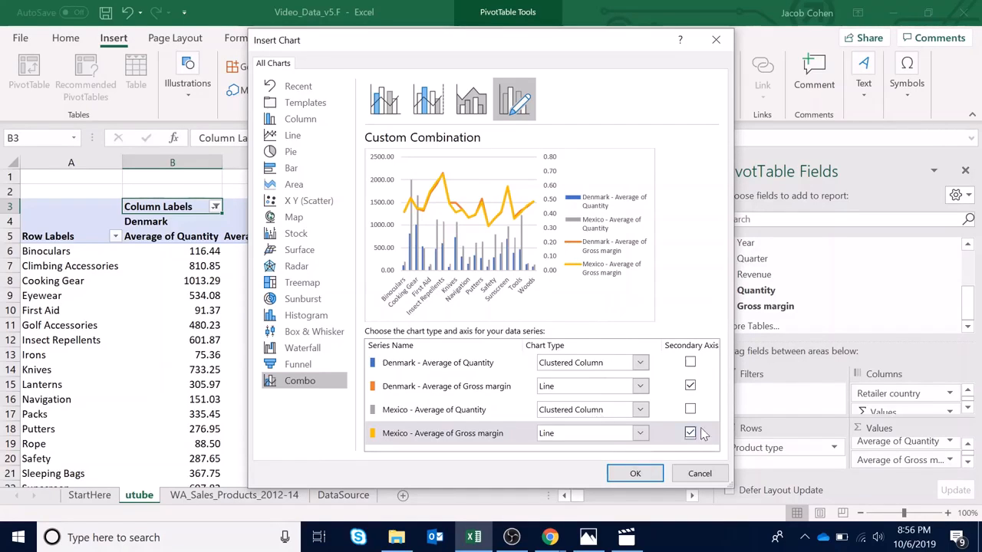
left_click(646, 473)
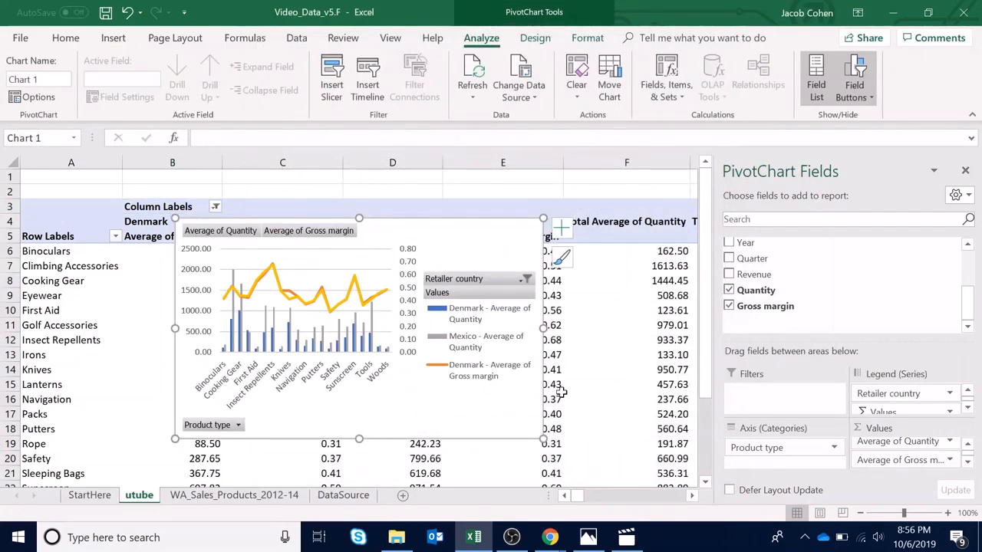
- Move the PivotChart up and to the right, starting in row 3 at column C, and enlarge its height and width
left_click(375, 333)
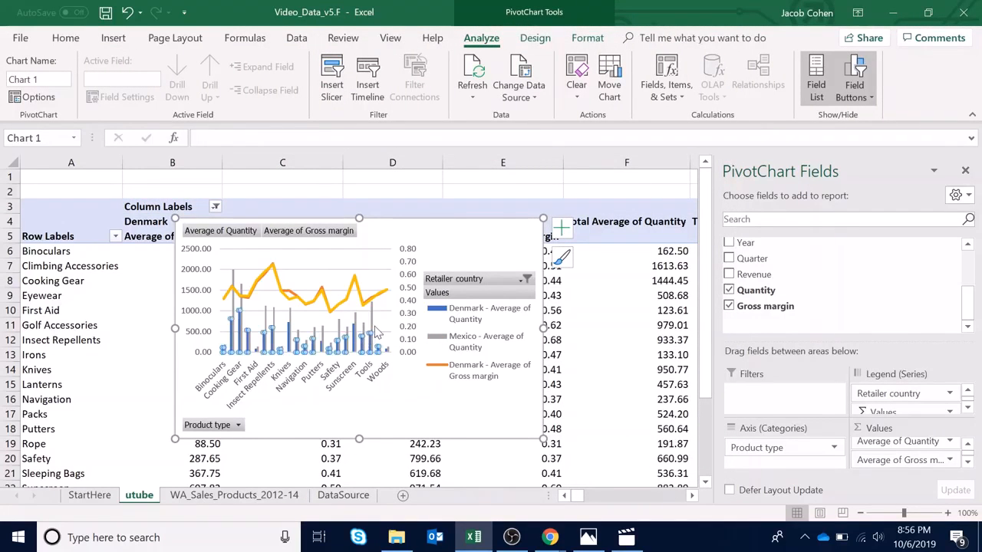
left_click(400, 381)
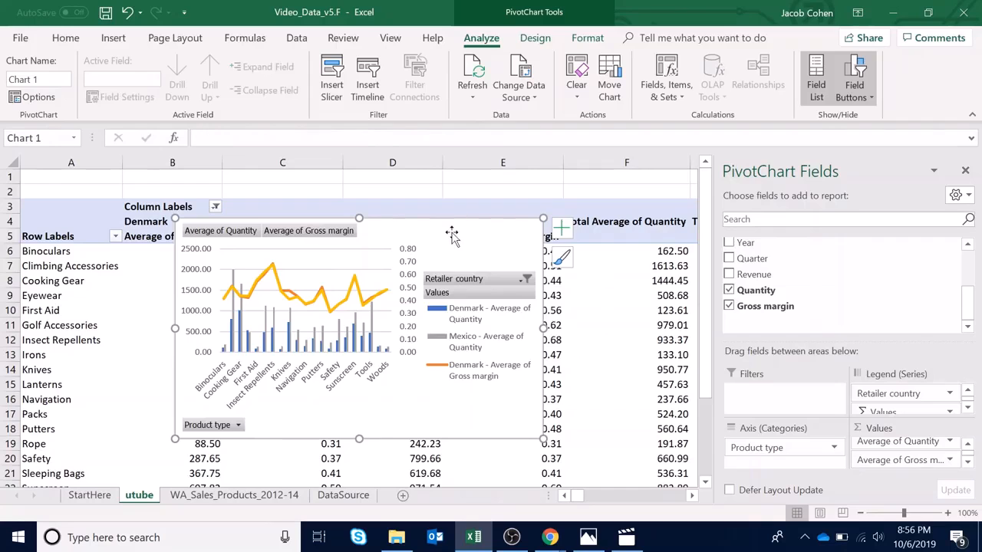
left_click_drag(452, 236, 509, 218)
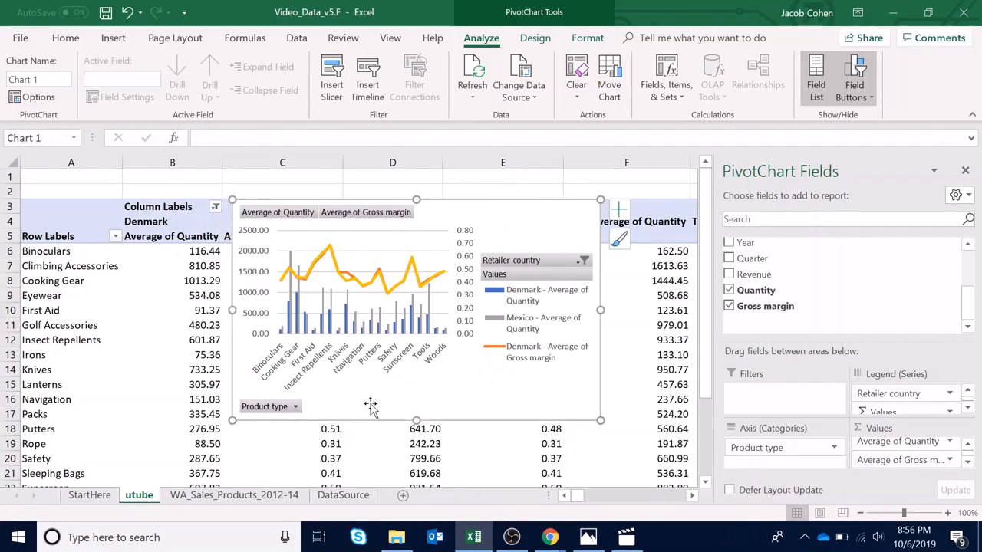
left_click_drag(415, 419, 415, 448)
left_click_drag(601, 323, 661, 323)
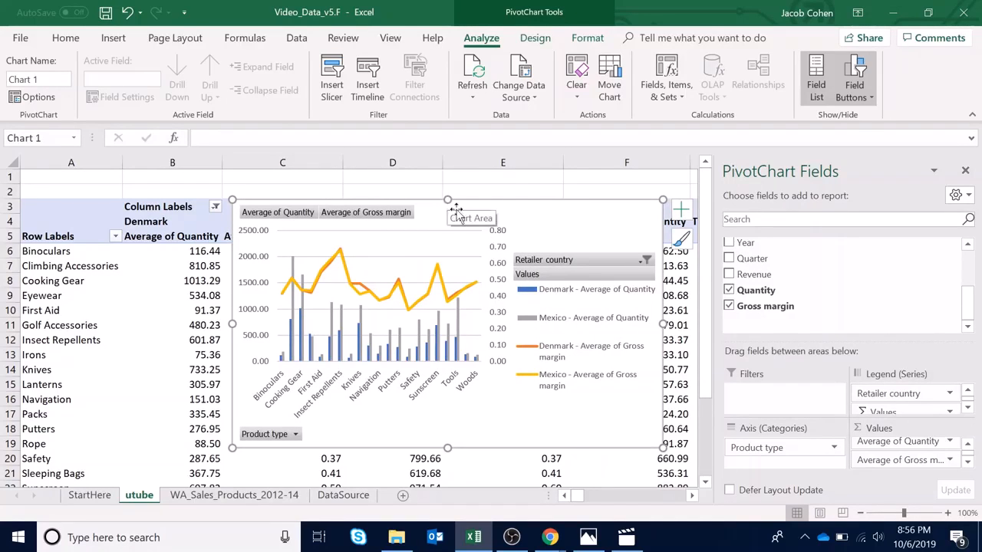